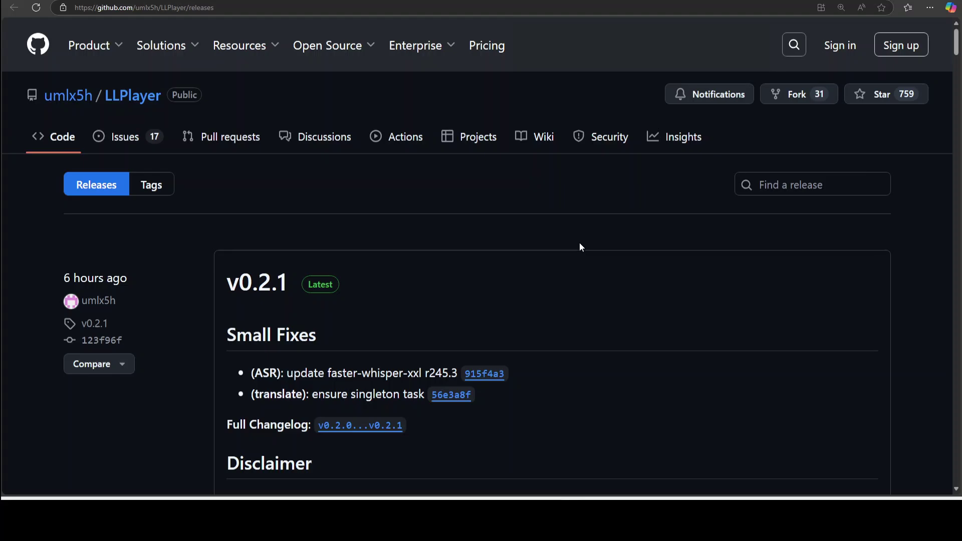
Review the downloadable assets of the LLPlayer v0.2.1 release on GitHub.
scroll(579, 242, "down", 8)
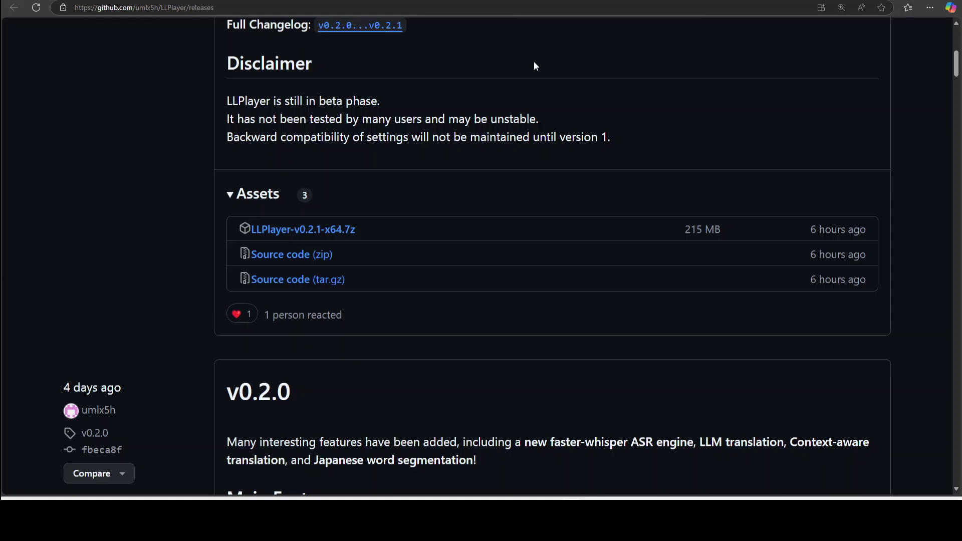
key("ctrl+Tab")
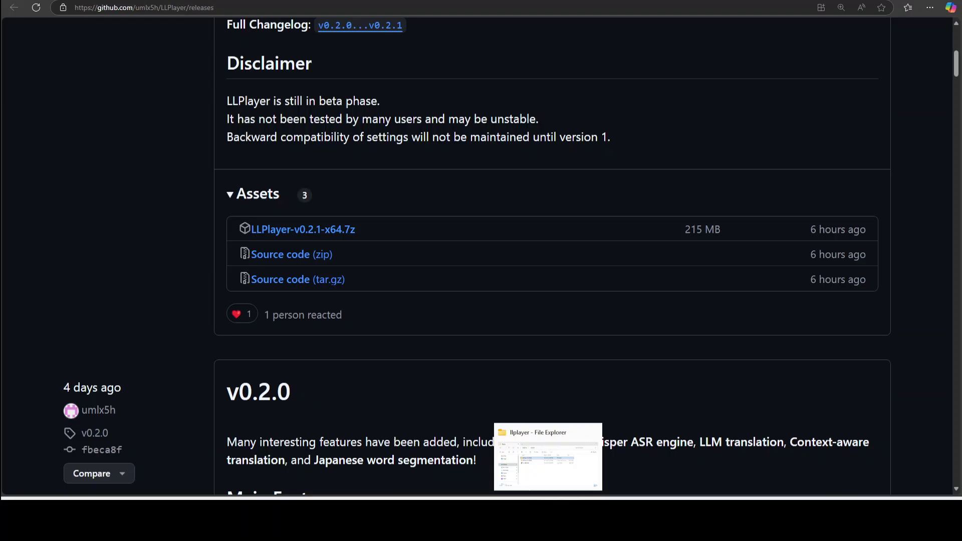
Switch to the llplayer folder in File Explorer and check the extraction option for the LLPlayer-v0.2.0-x64 archive.
left_click(548, 524)
left_click(286, 167)
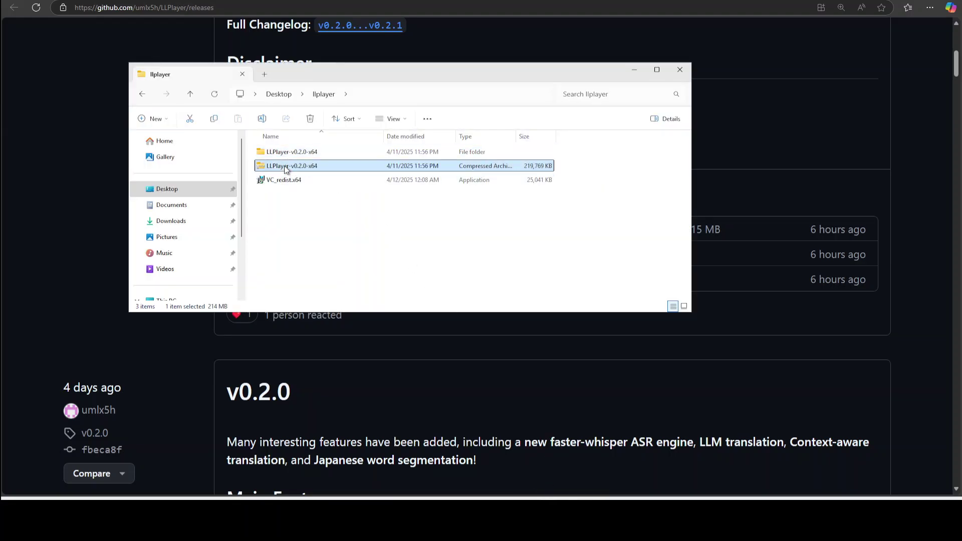
right_click(286, 169)
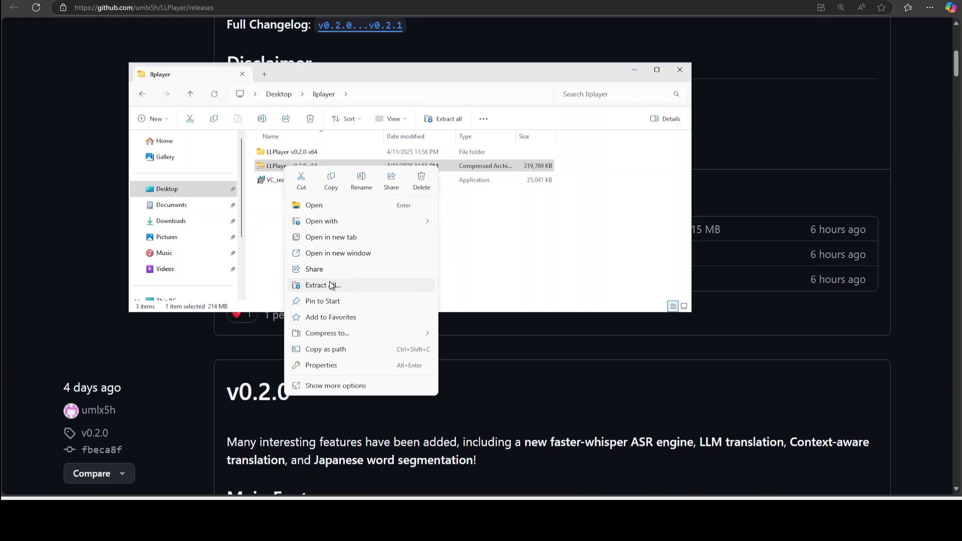
left_click(473, 240)
Launch LLPlayer from the innermost extracted LLPlayer-v0.2.0-x64 folder and enlarge its window to cover most of the screen.
double_click(295, 157)
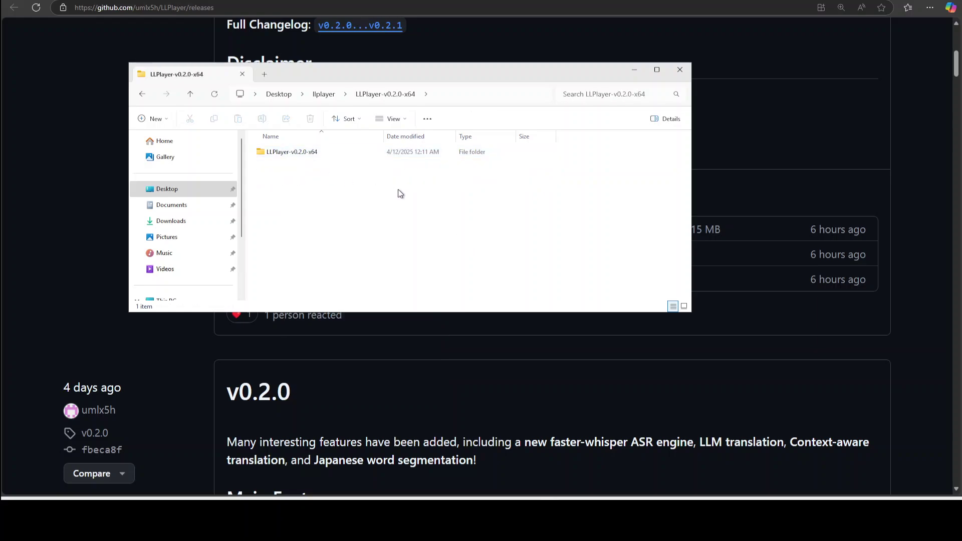
double_click(294, 155)
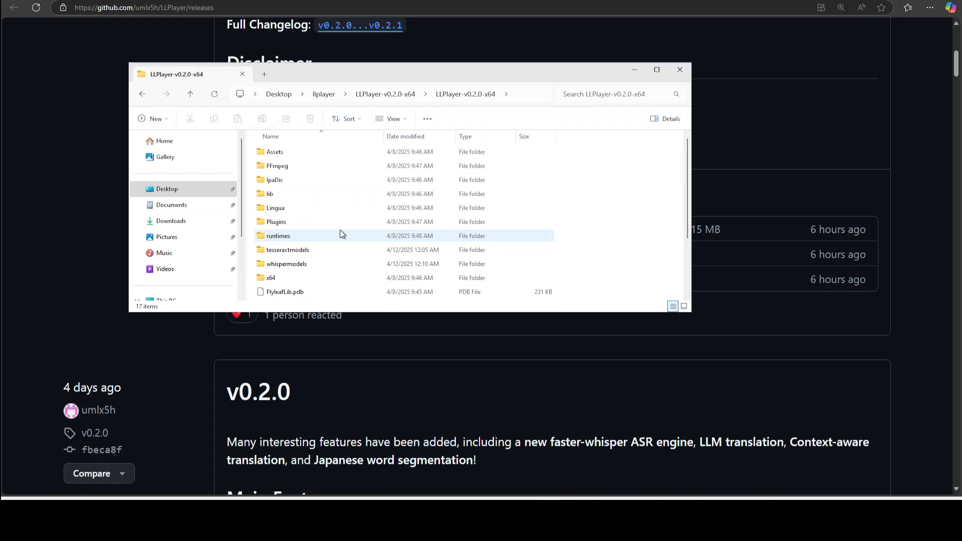
scroll(340, 233, "down", 2)
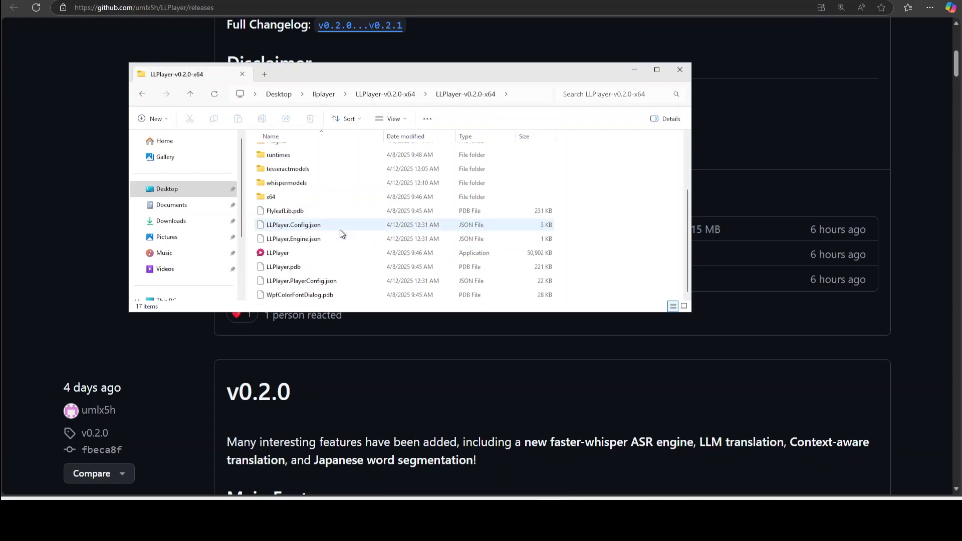
left_click(284, 256)
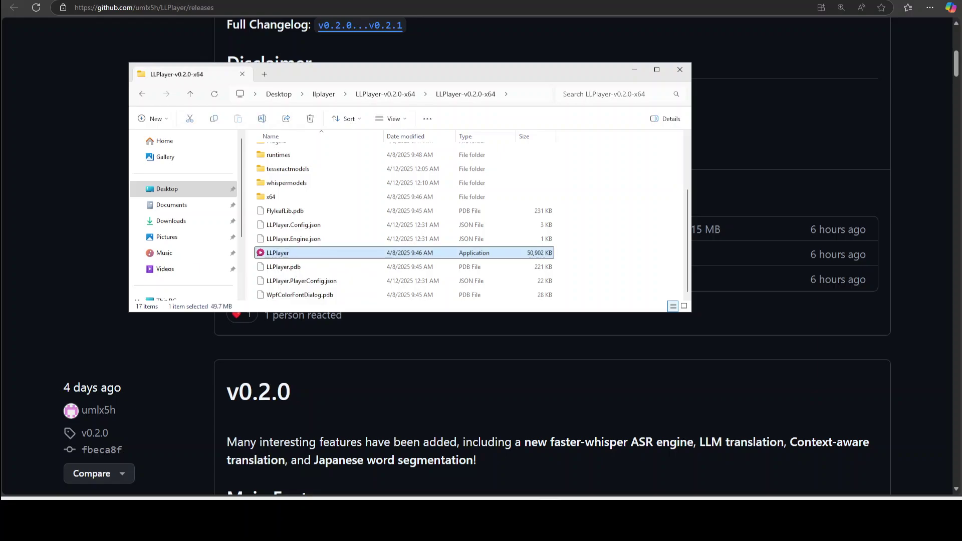
key("Return")
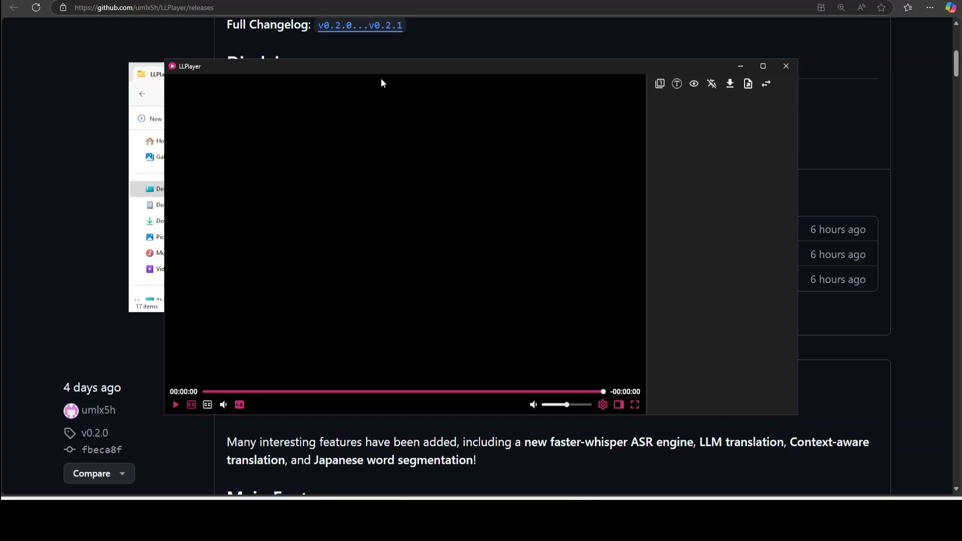
left_click_drag(381, 78, 266, 46)
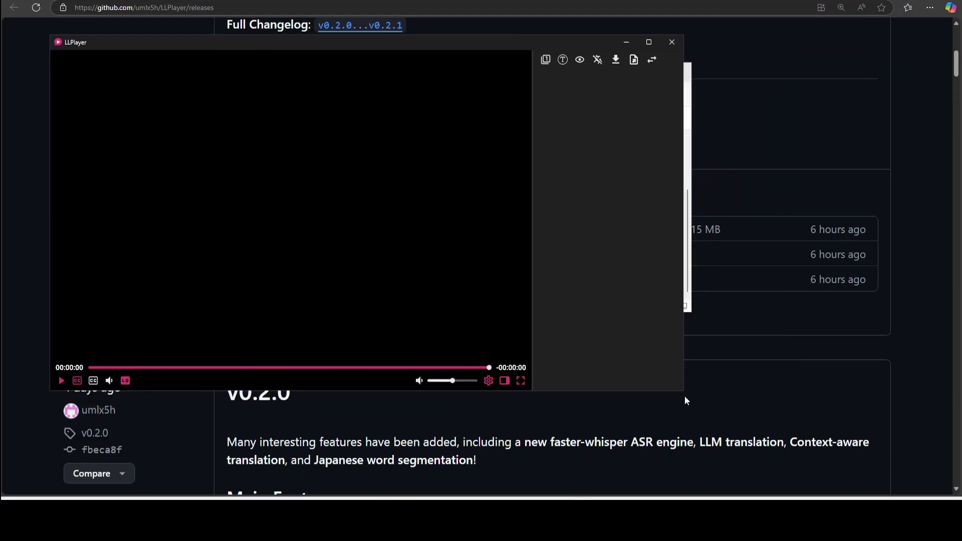
left_click_drag(683, 391, 901, 475)
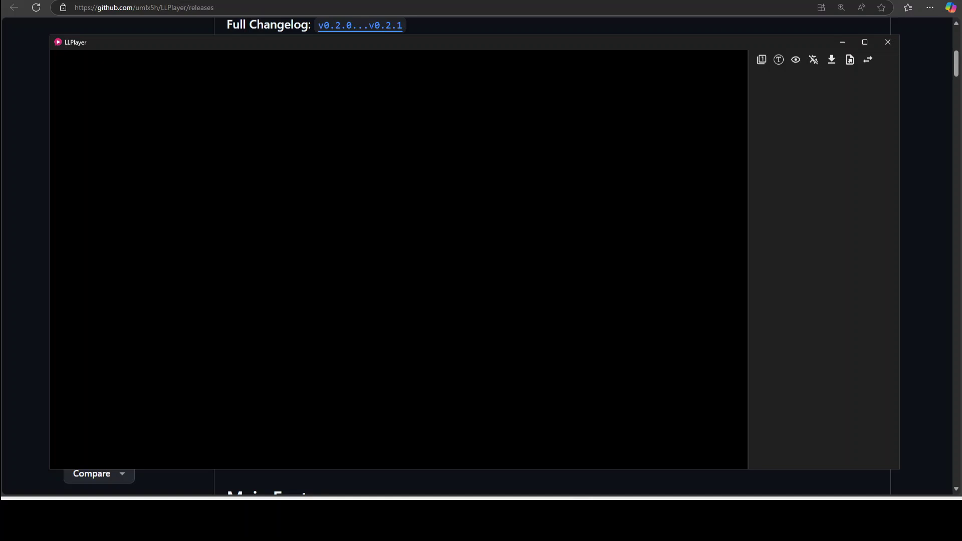
Open the player's subtitle ASR settings and check which Whisper models can be selected for whisper.cpp.
mouse_move(320, 157)
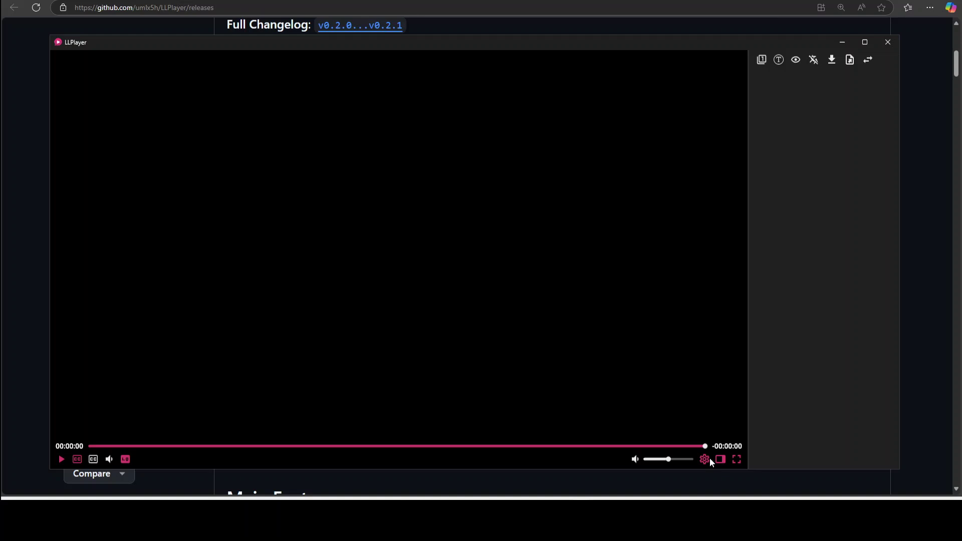
left_click(704, 459)
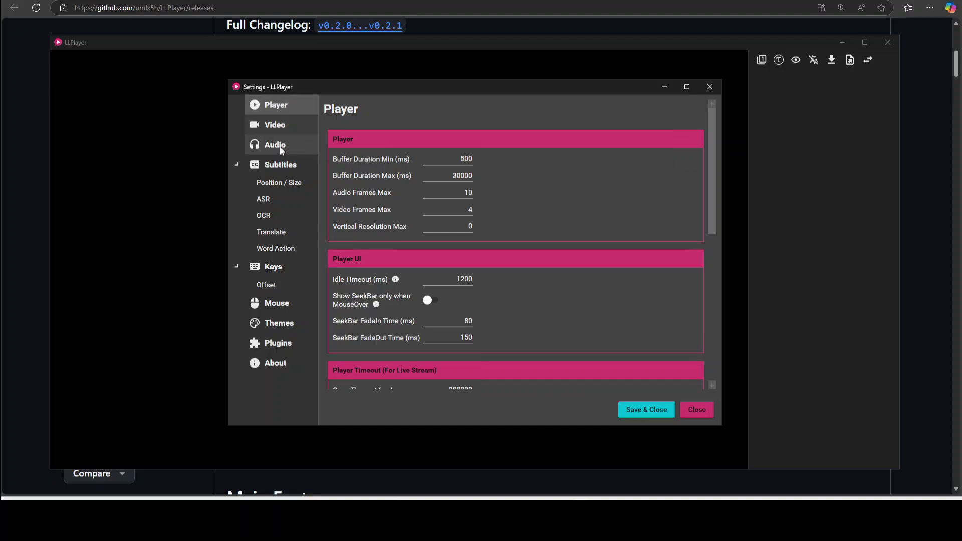
left_click(272, 198)
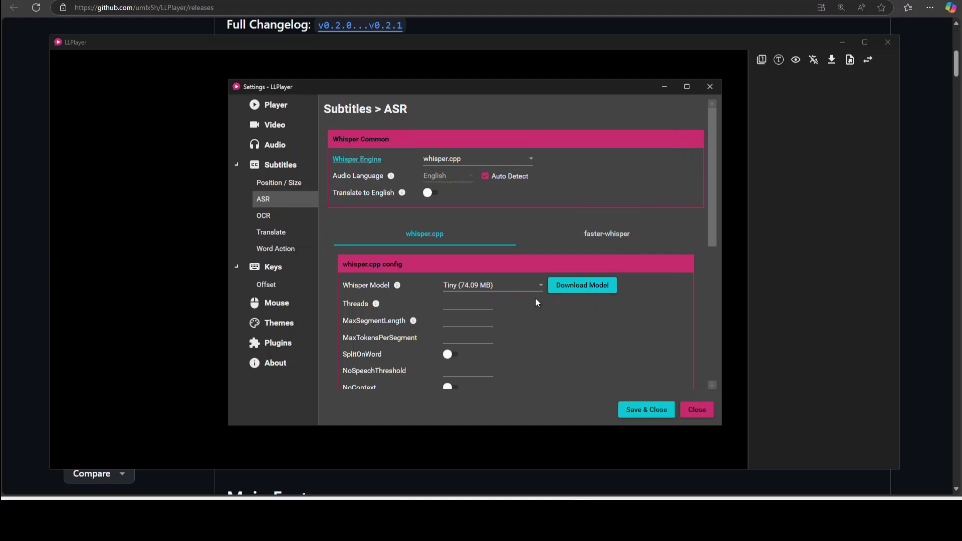
left_click(540, 285)
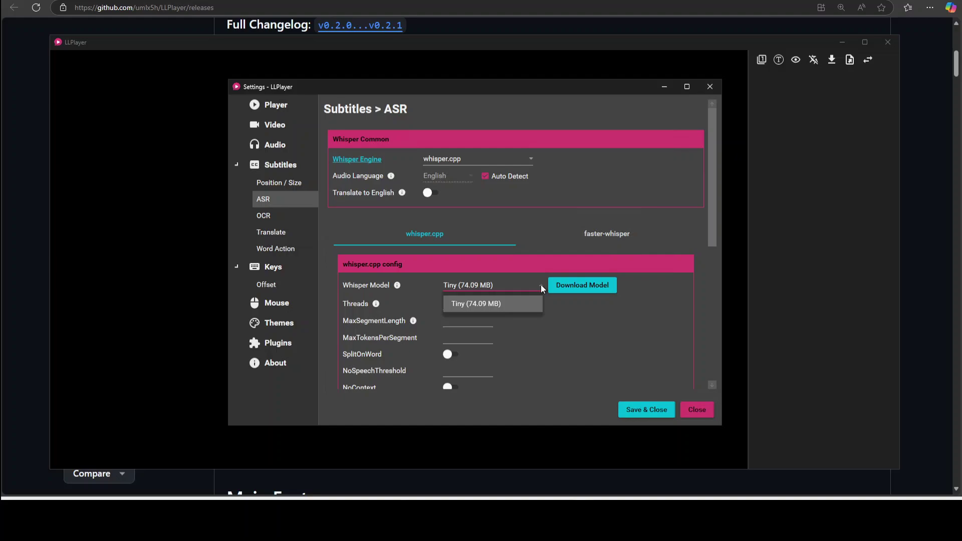
left_click(573, 304)
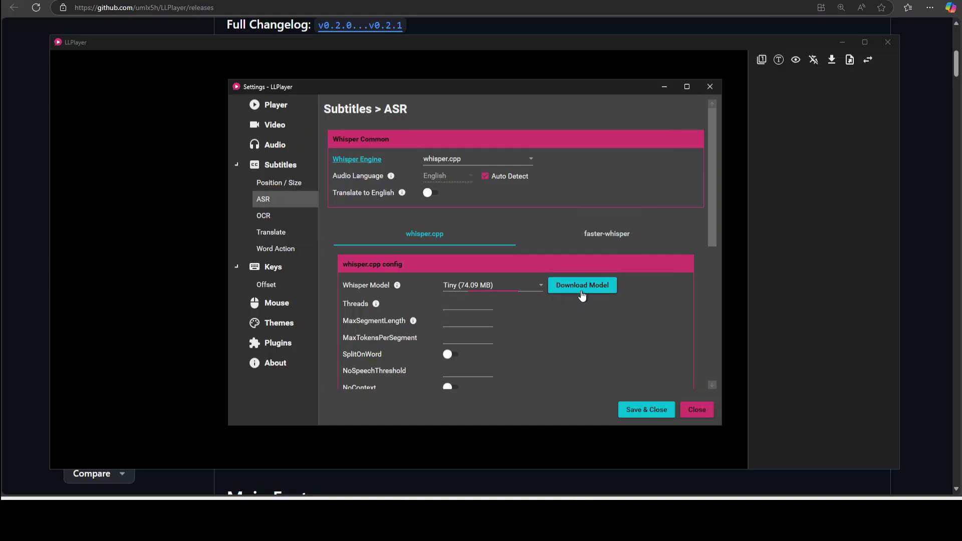
Examine the models offered in the Whisper Downloader, and close it without choosing another one.
left_click(581, 292)
left_click(484, 235)
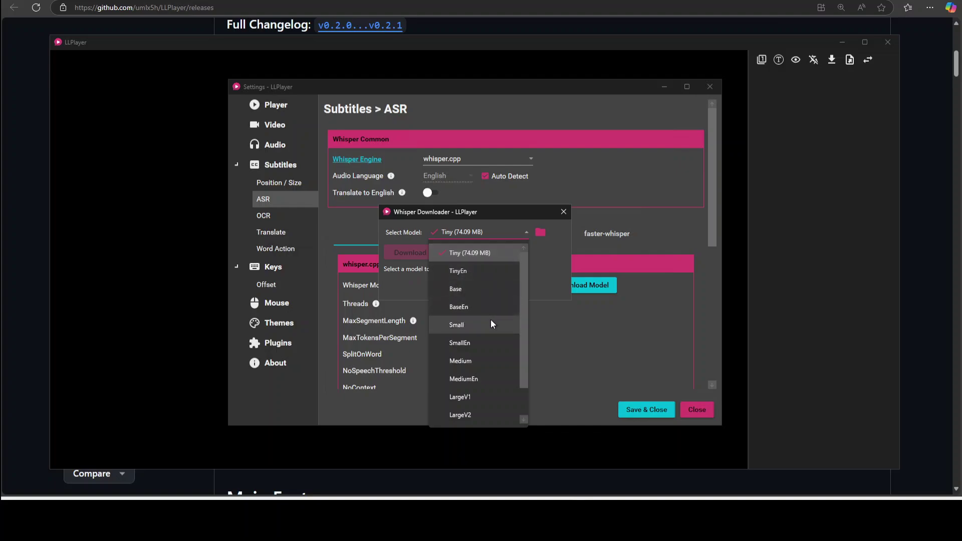
scroll(491, 323, "down", 1)
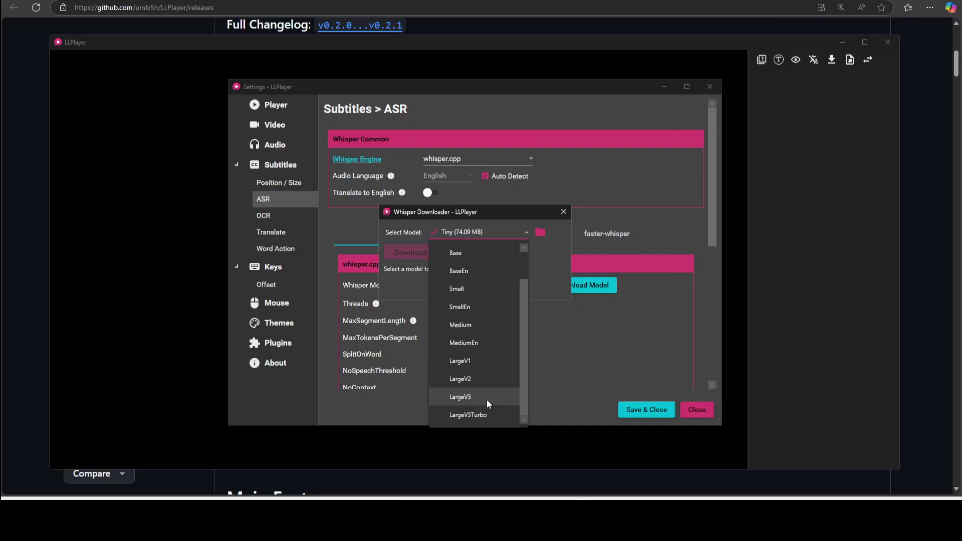
left_click(600, 341)
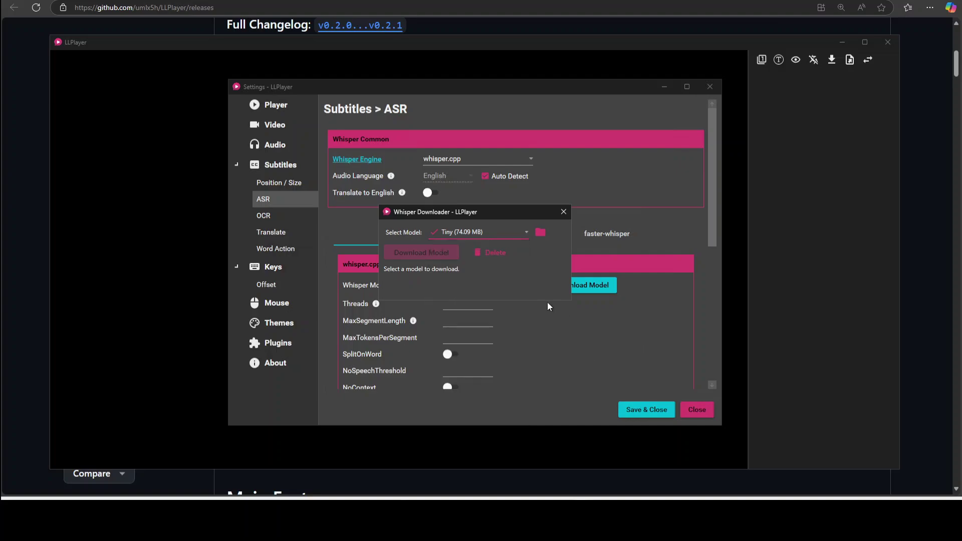
left_click(563, 212)
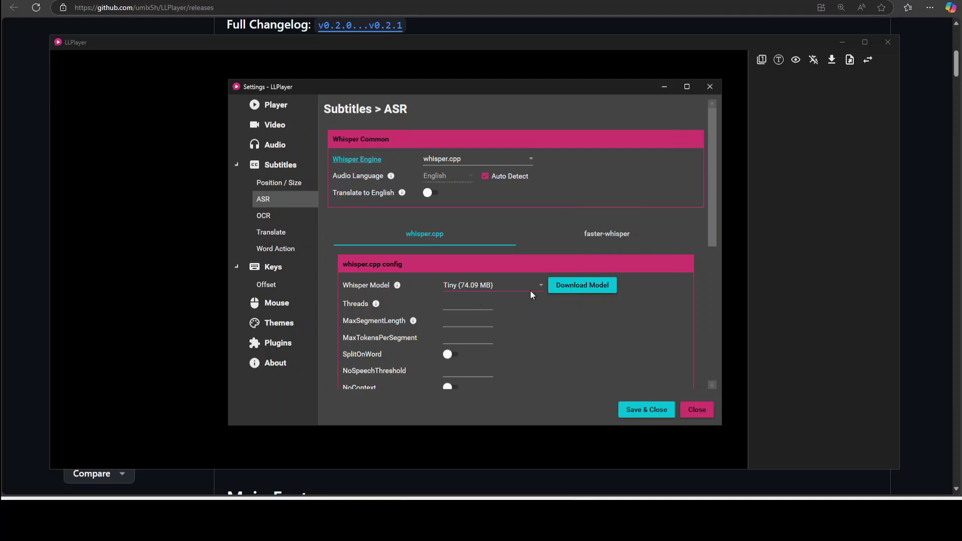
Examine the available Whisper engines and the faster-whisper configuration, and return to the whisper.cpp configuration.
left_click(482, 160)
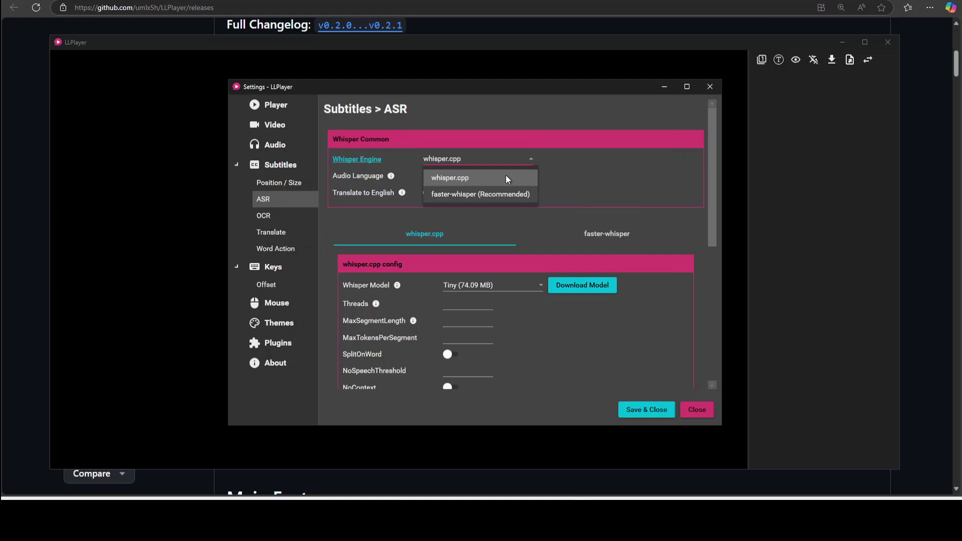
left_click(606, 176)
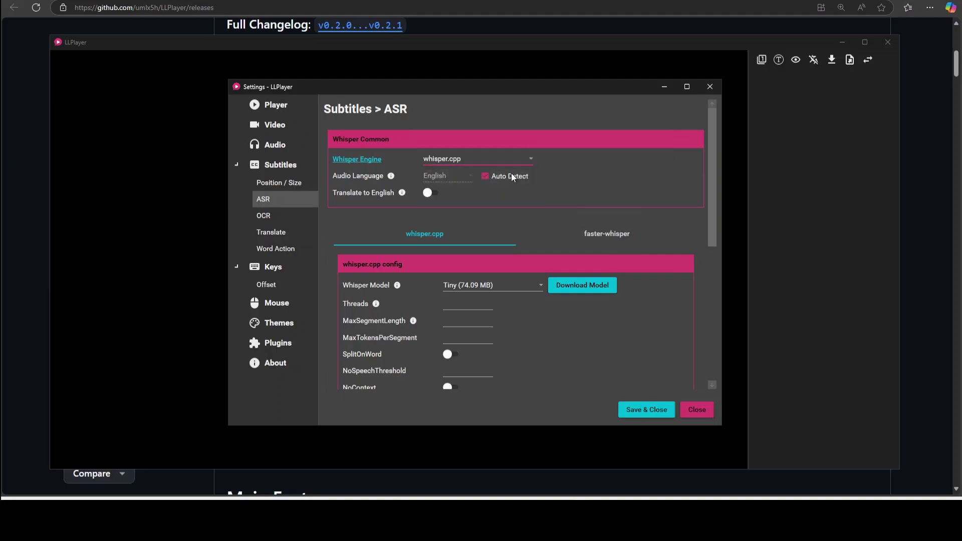
left_click(476, 158)
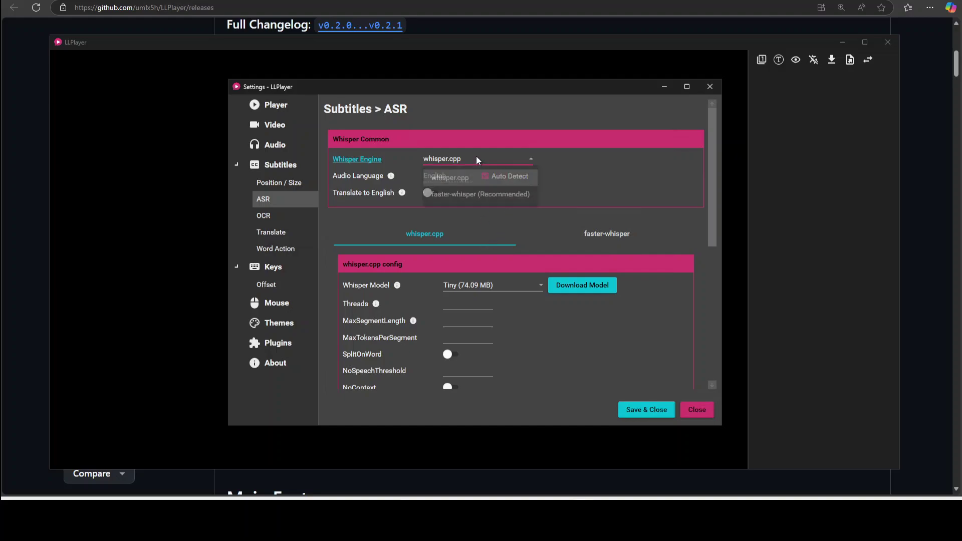
left_click(659, 182)
left_click(605, 232)
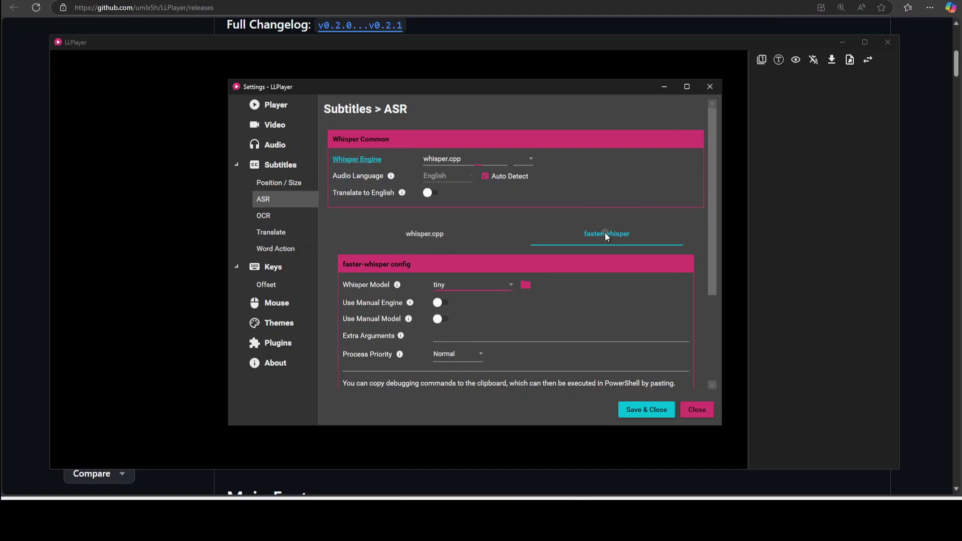
left_click(423, 233)
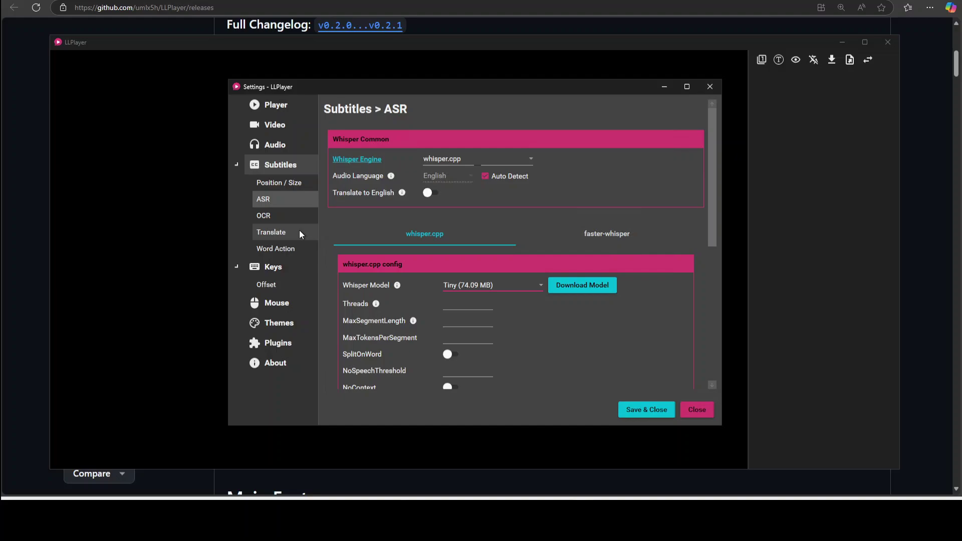
Open the subtitle translation settings and look through the whole list of target languages without changing the selection.
left_click(271, 232)
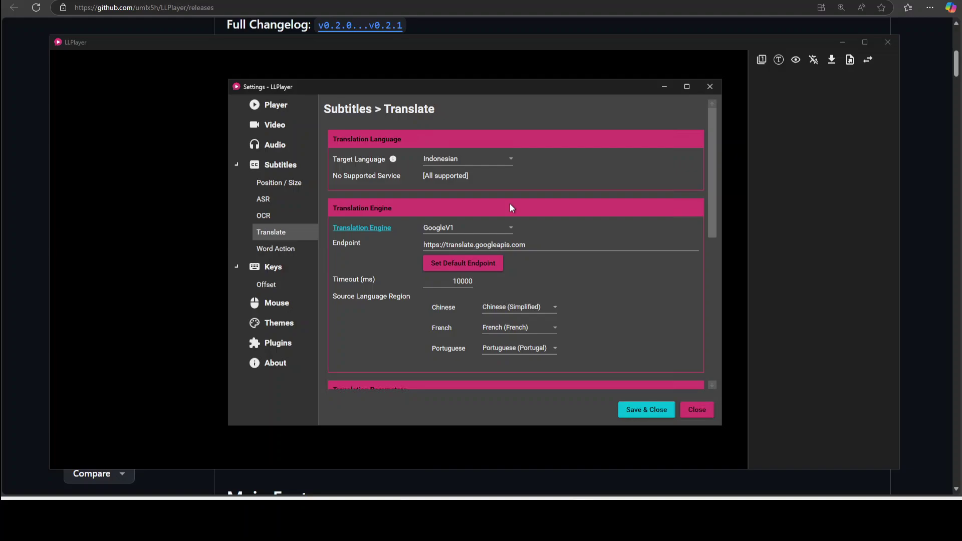
left_click(455, 158)
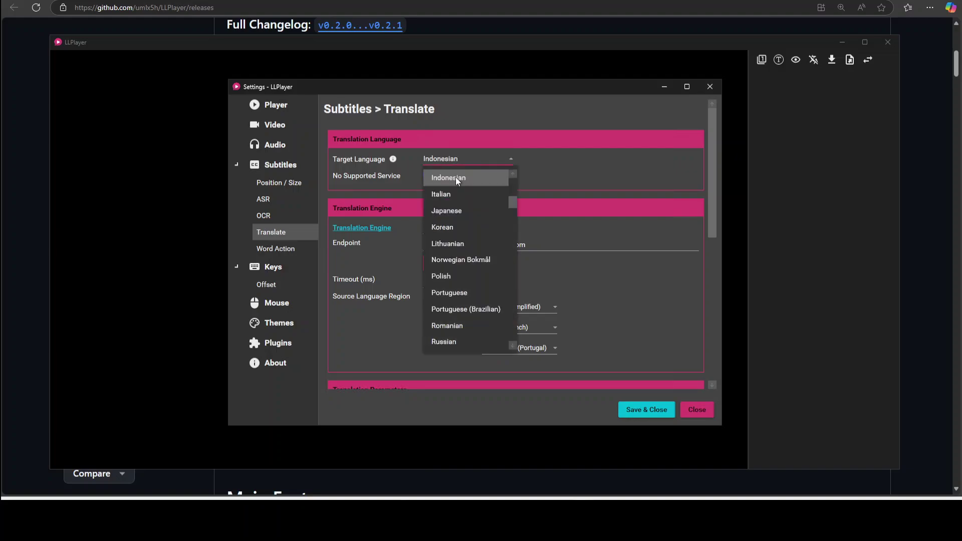
scroll(482, 296, "down", 3)
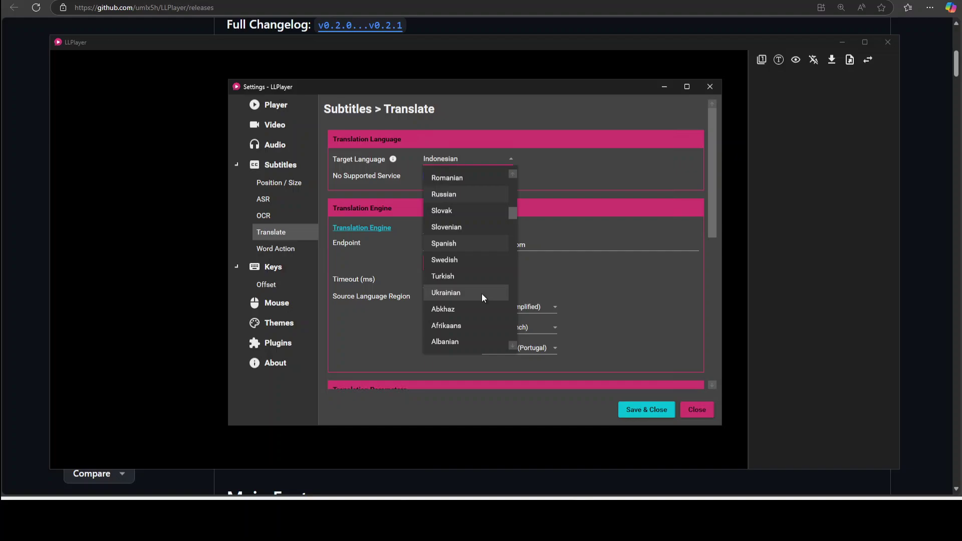
scroll(482, 293, "down", 5)
left_click_drag(515, 239, 517, 339)
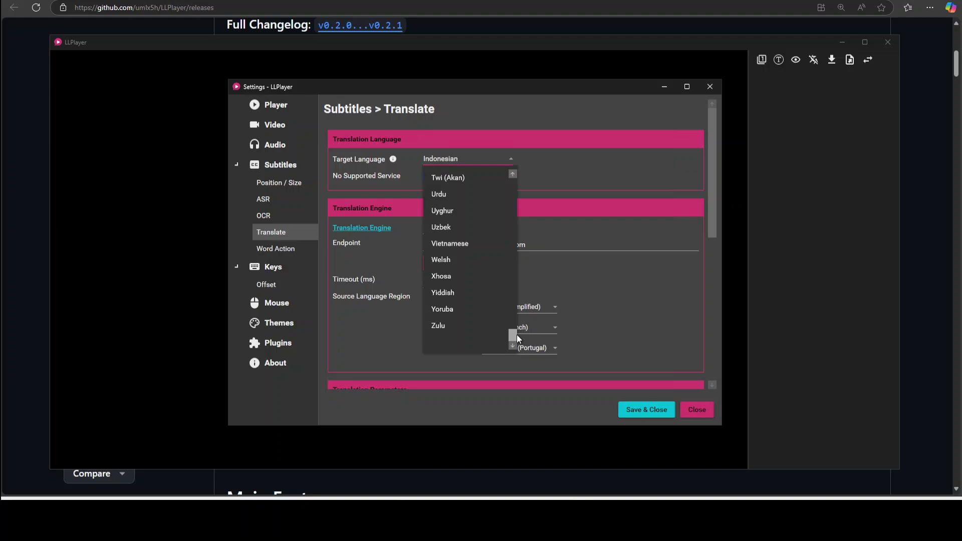
left_click(606, 169)
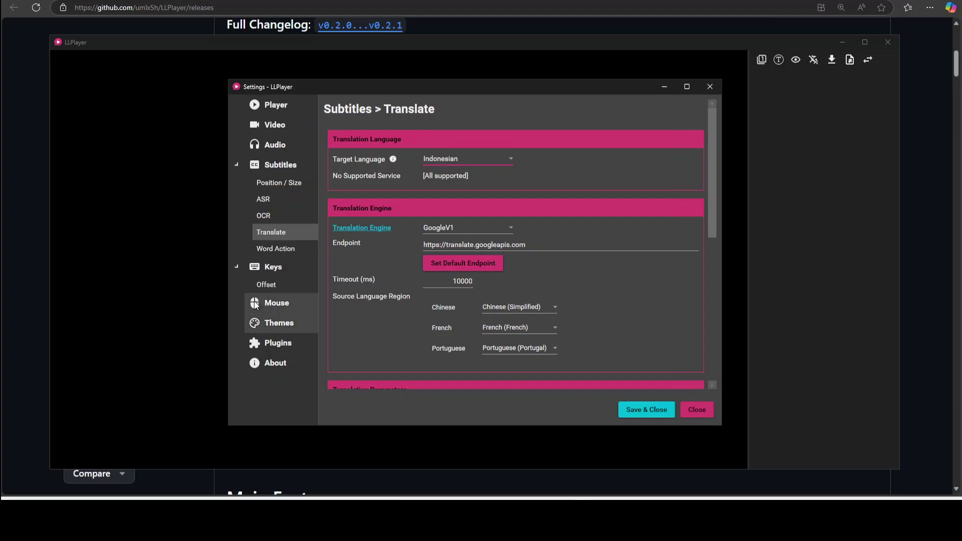
Review the theme colour settings, and save and close the player's settings.
left_click(272, 323)
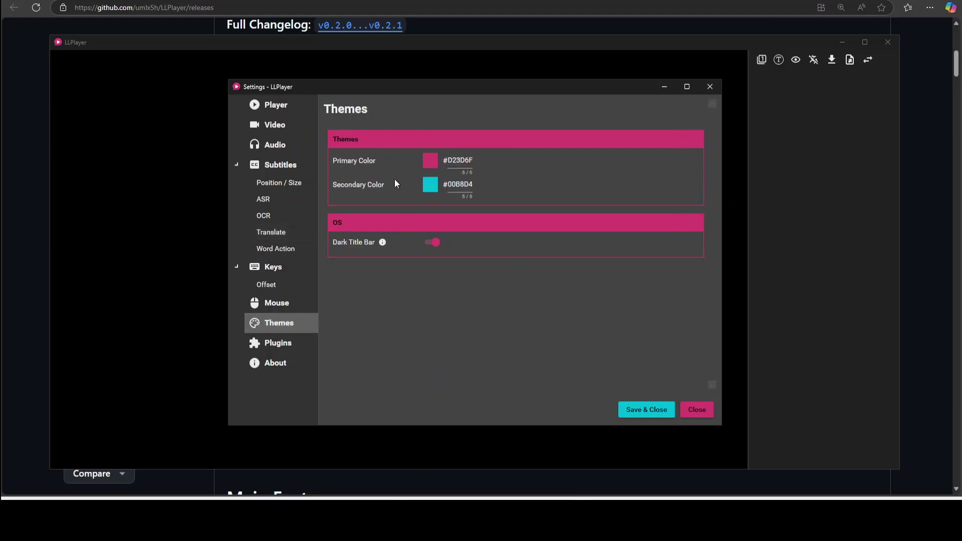
left_click(644, 410)
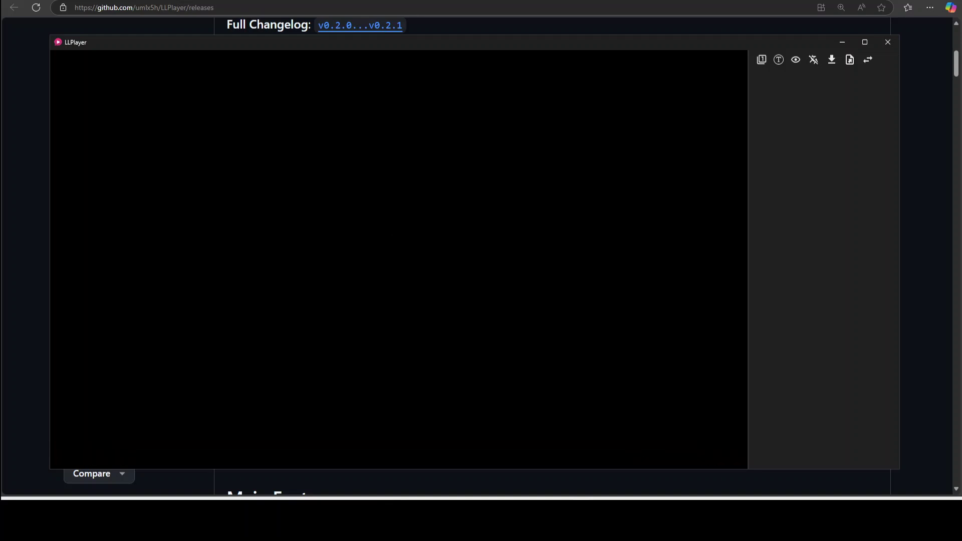
Look over the keyboard shortcuts in LLPlayer's cheat sheet and close it.
key("F1")
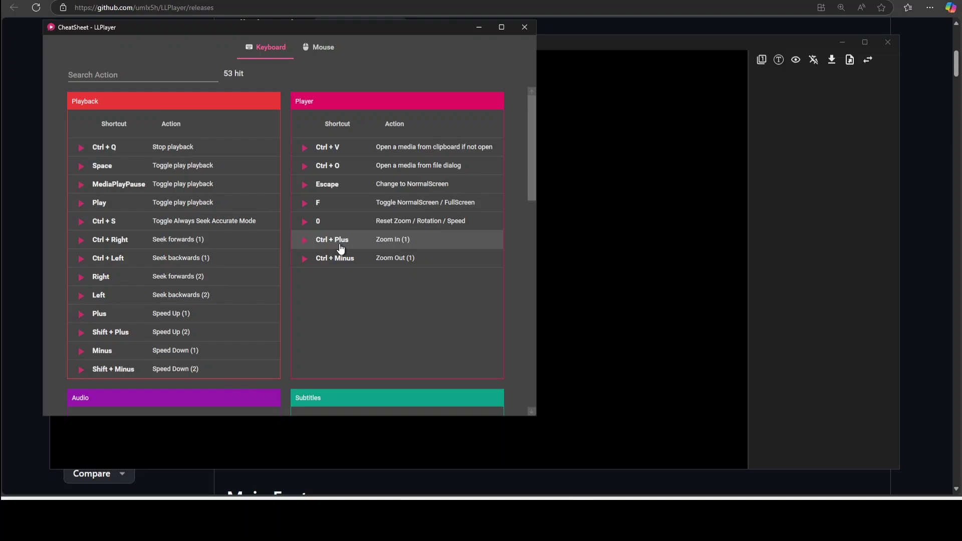
left_click(524, 28)
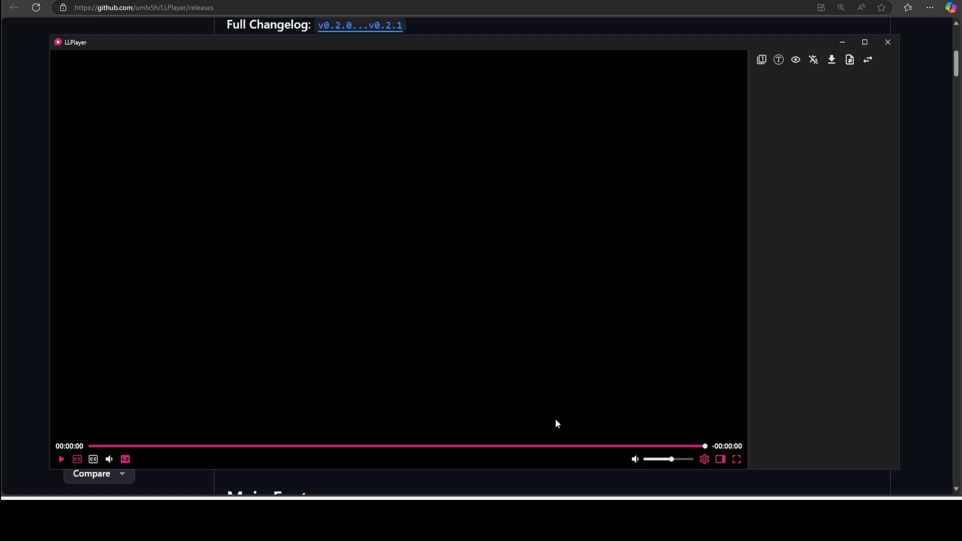
Load "Meta Releases Multi-Token Attention" from the Desktop videos folder into LLPlayer and pause its playback.
key("alt+Tab")
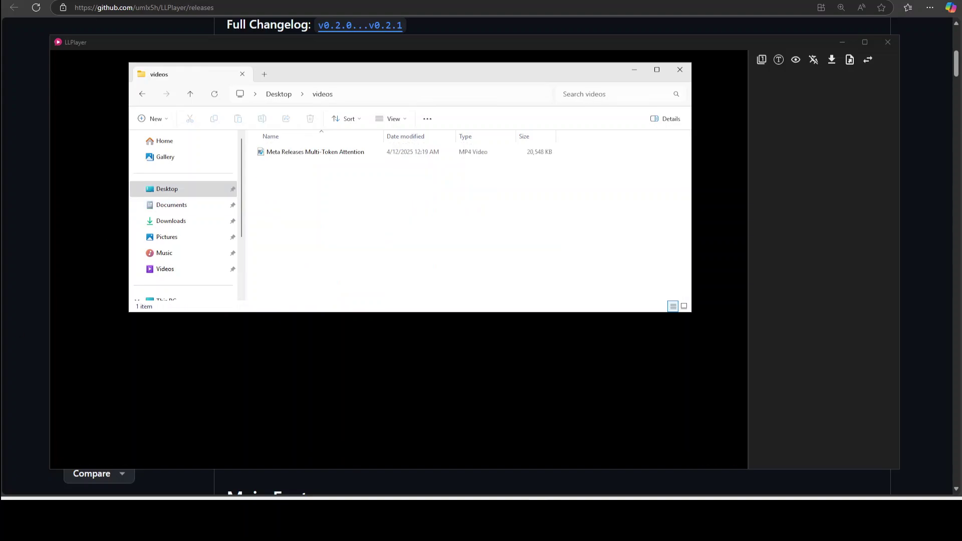
left_click(310, 154)
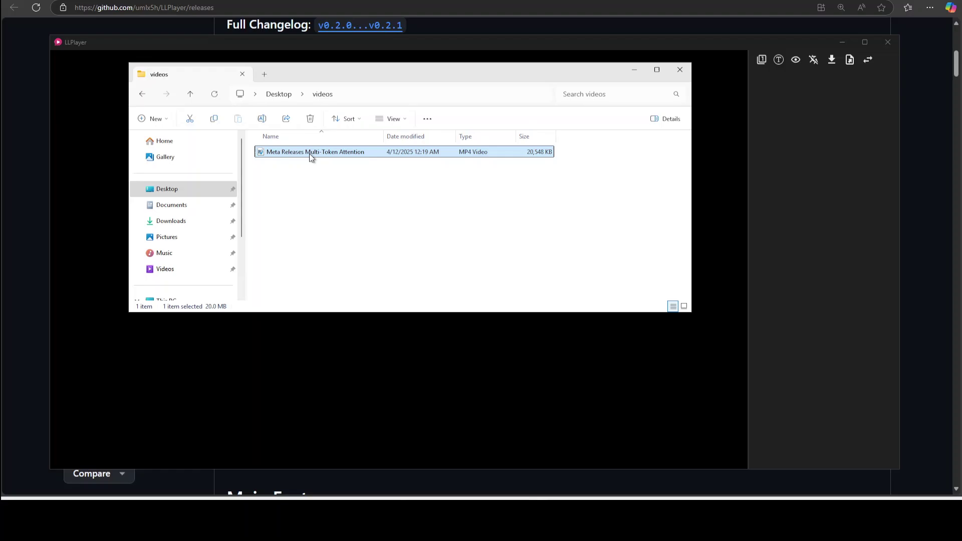
left_click_drag(287, 153, 295, 392)
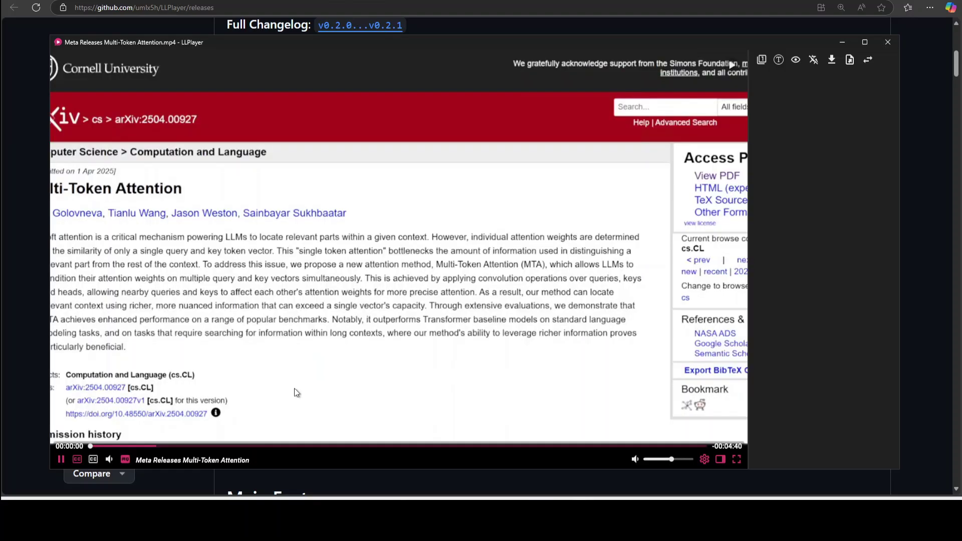
left_click(61, 460)
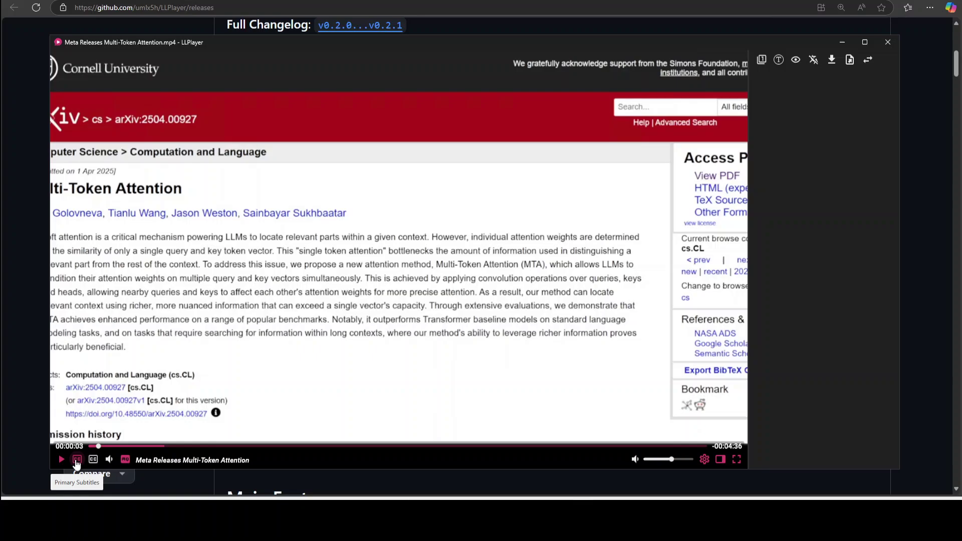
Set the primary subtitles to ASR (Auto) and resume playback to view the generated captions.
left_click(76, 459)
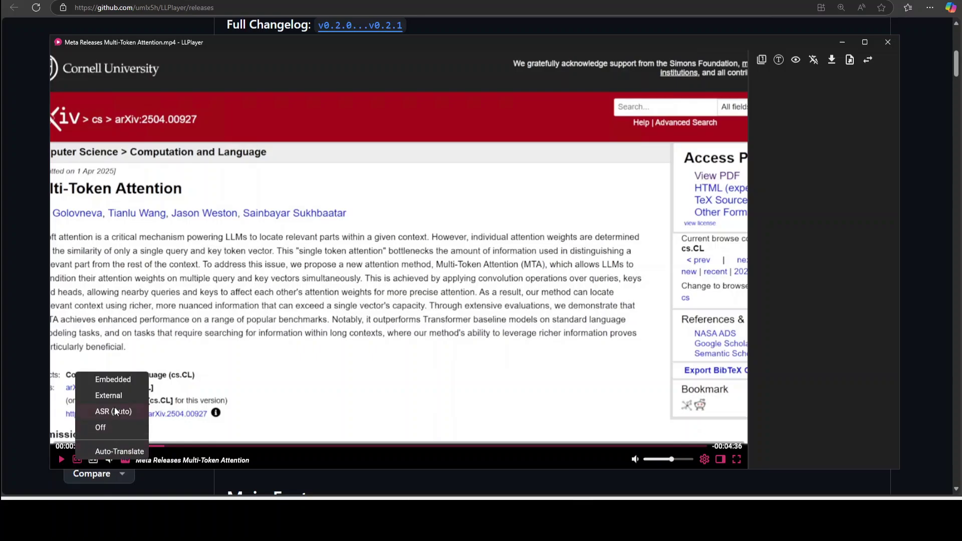
left_click(114, 411)
left_click(60, 459)
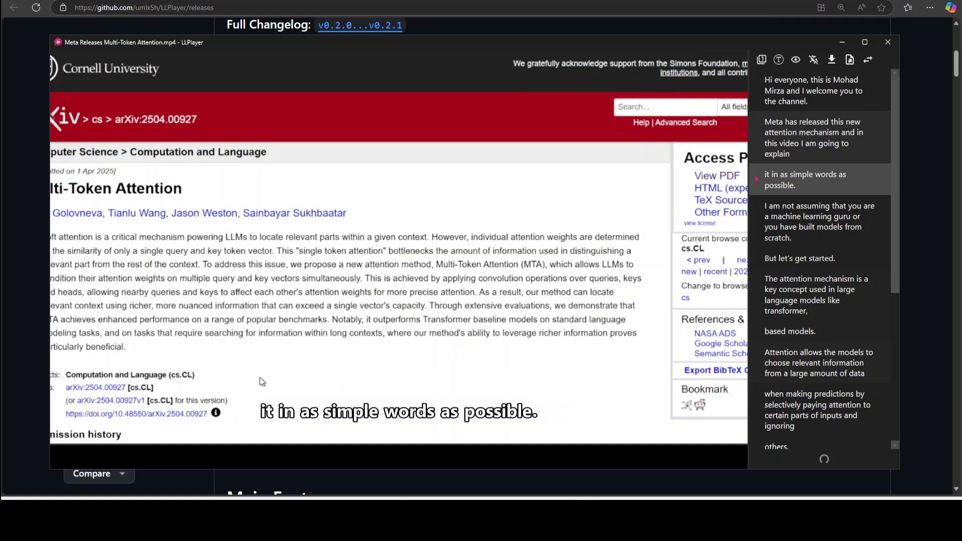
mouse_move(341, 421)
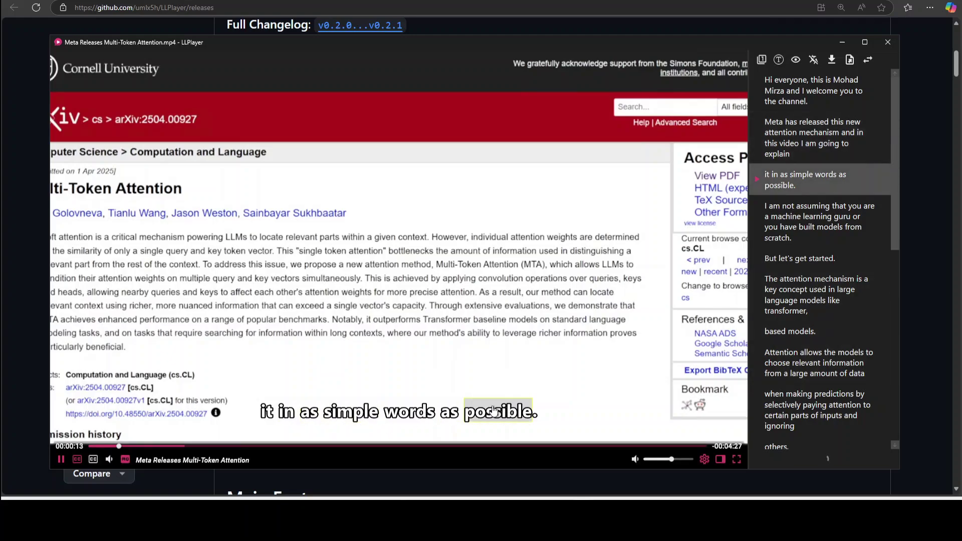
Add secondary subtitles generated with ASR (Auto) and turn on auto-translation for one of the two subtitle lines.
left_click(92, 460)
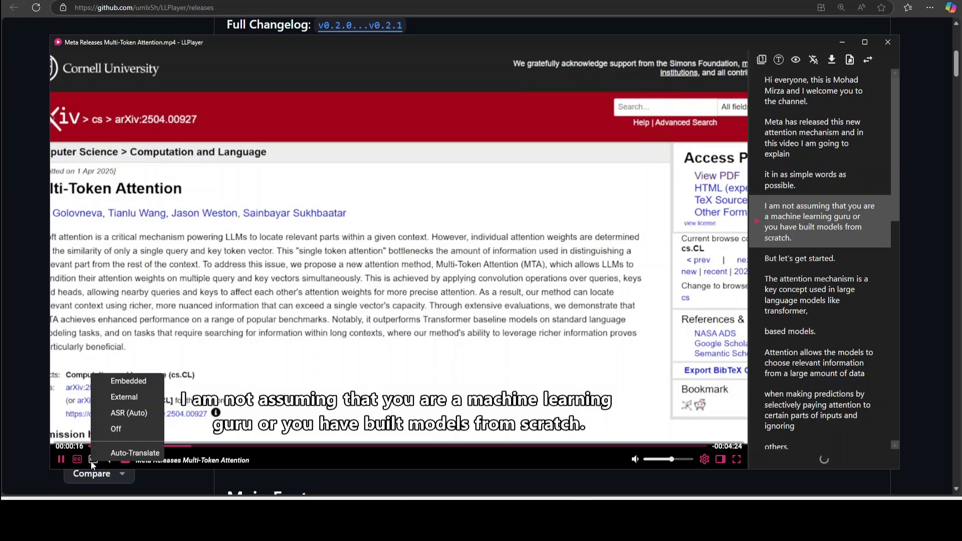
left_click(123, 413)
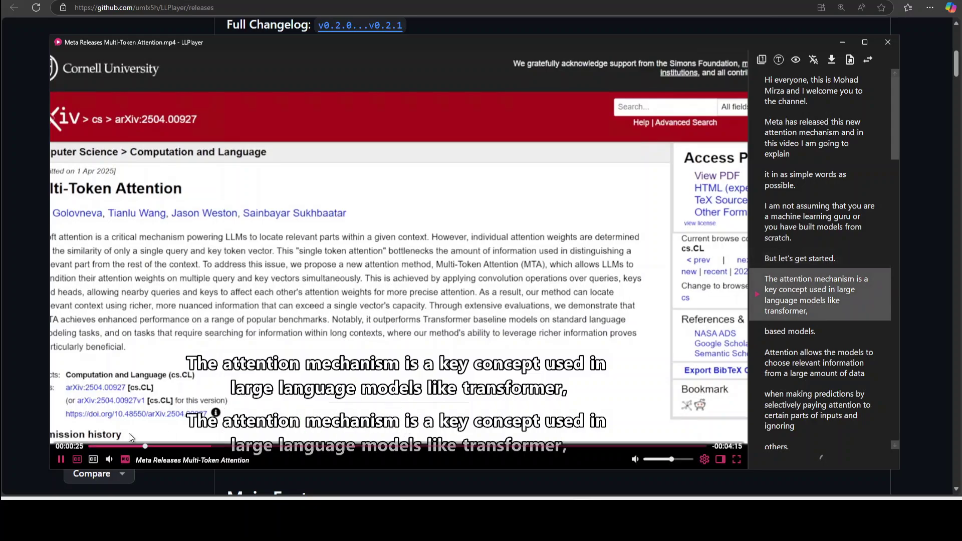
left_click(92, 460)
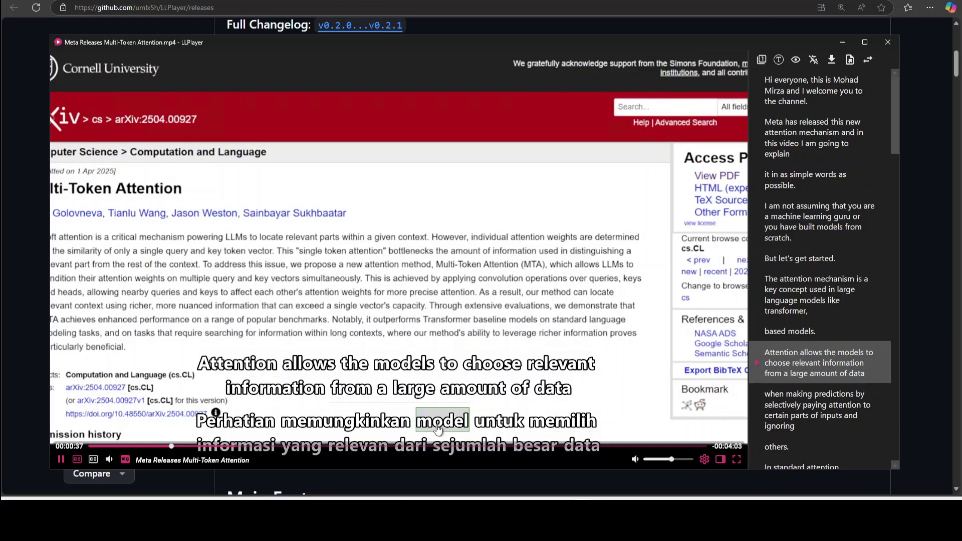
Save the subtitle translation settings with Urdu as the target language, and play the video briefly to check the subtitles before pausing.
left_click(704, 460)
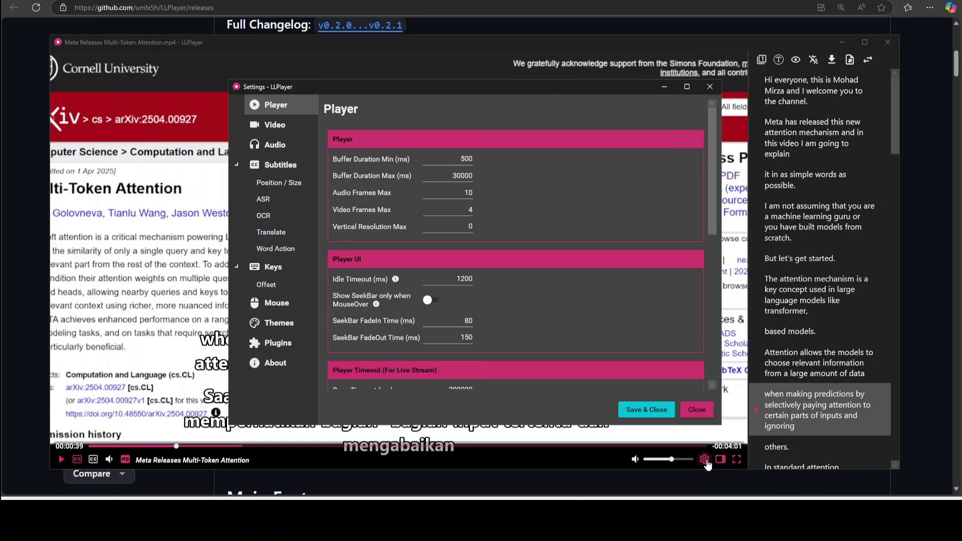
left_click(284, 232)
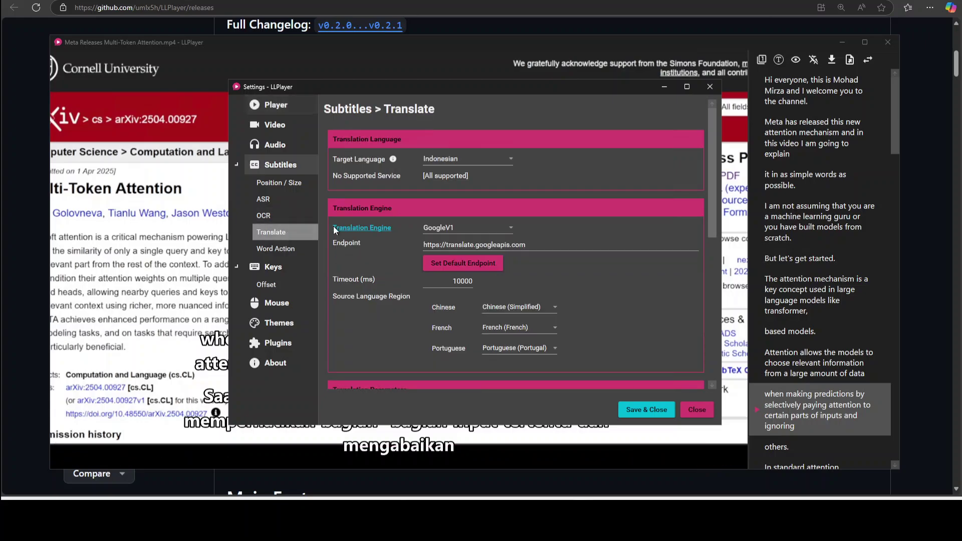
left_click(470, 158)
left_click_drag(511, 201, 518, 329)
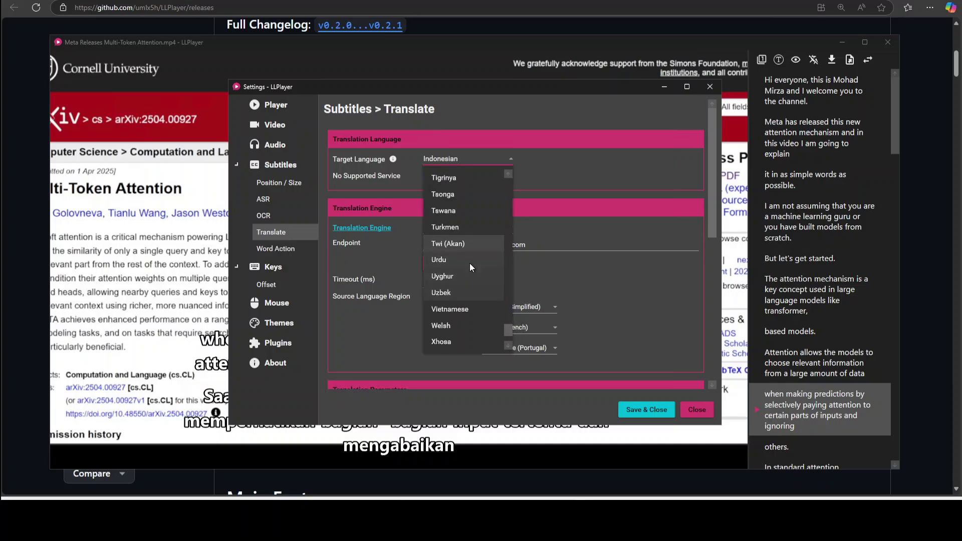
left_click(452, 260)
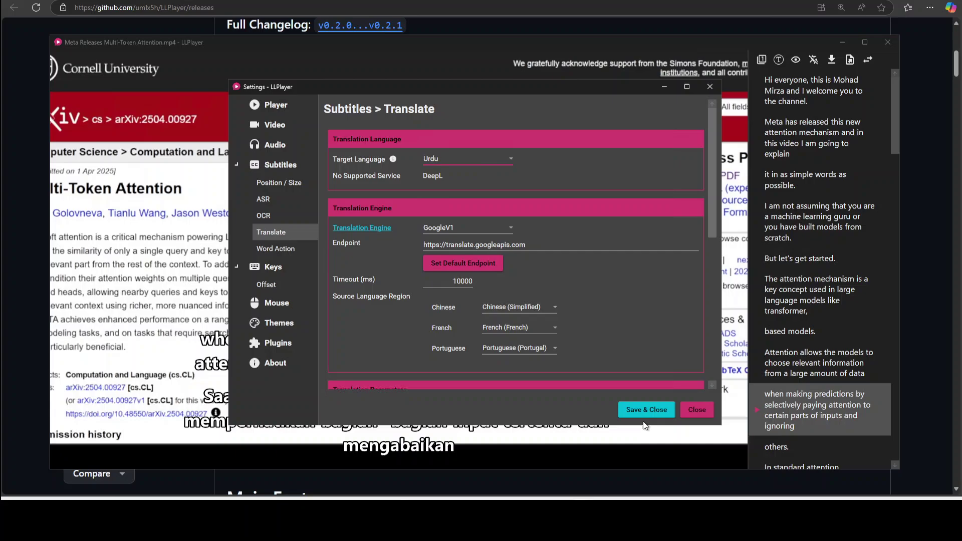
left_click(652, 410)
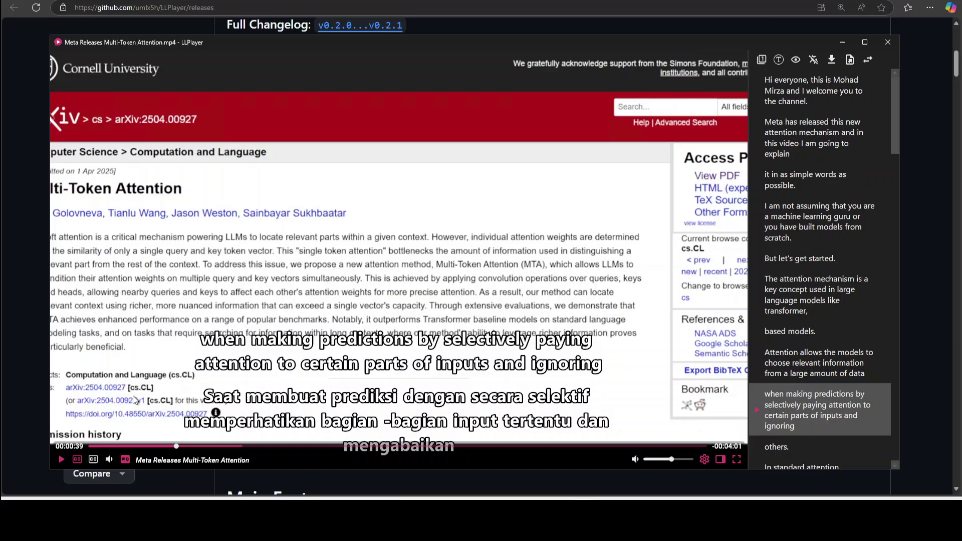
left_click(61, 459)
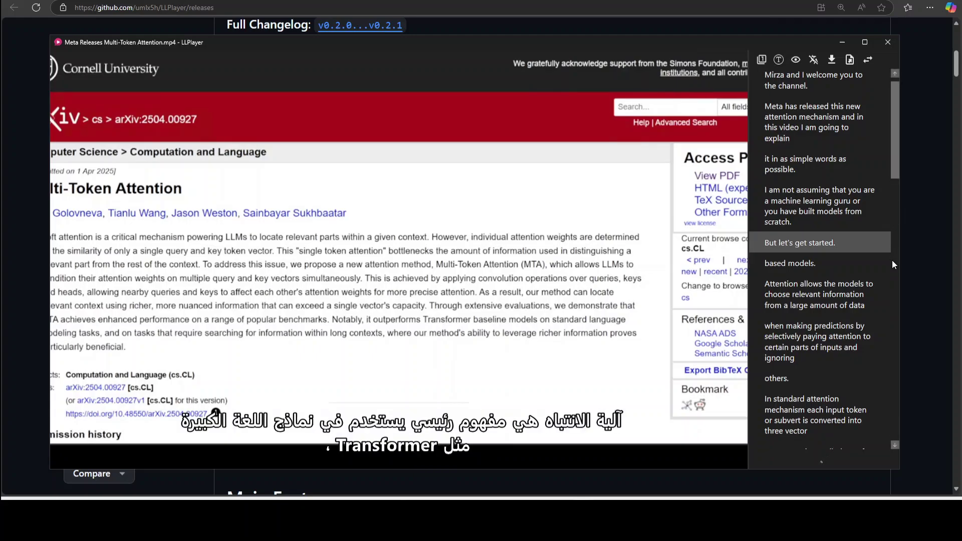
left_click(61, 460)
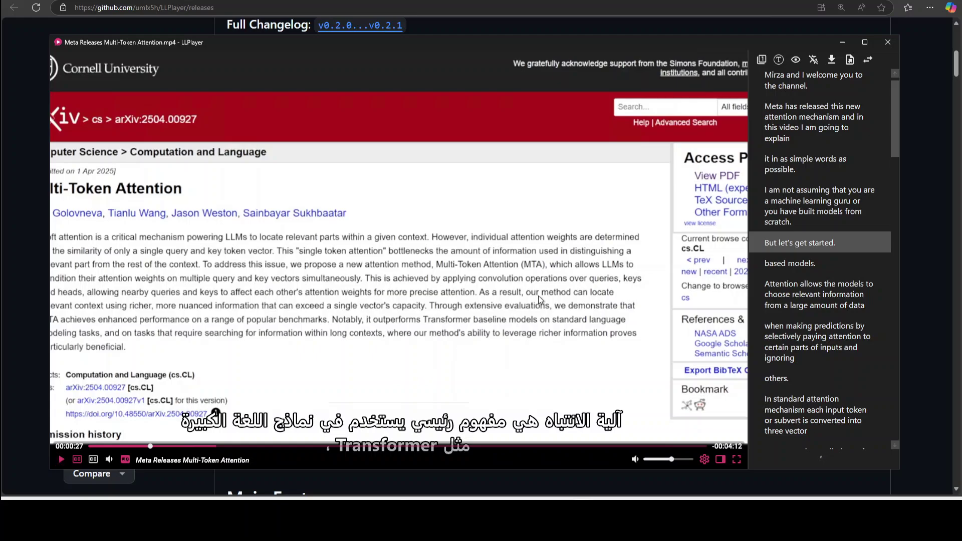
Move the subtitles sidebar to the opposite side of the video and swap it back.
left_click(869, 61)
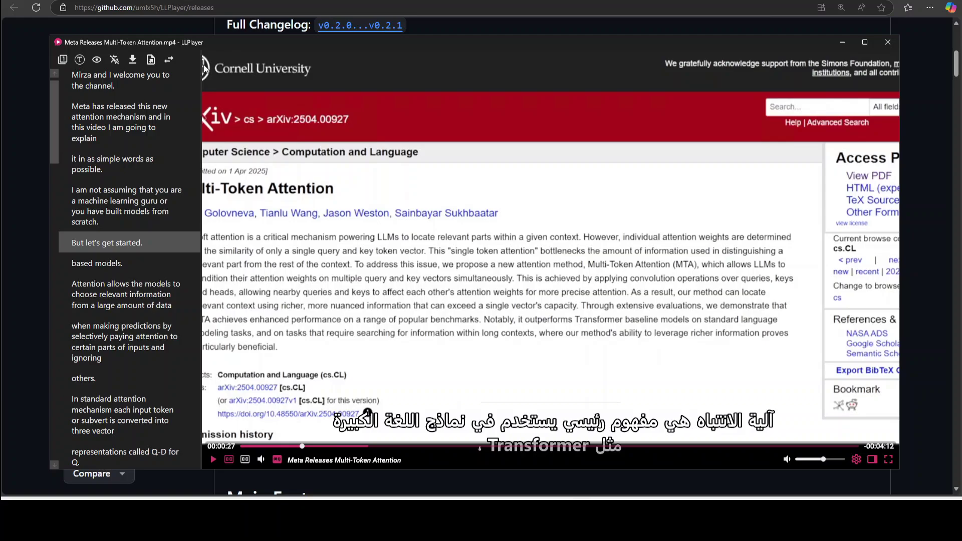
left_click(169, 60)
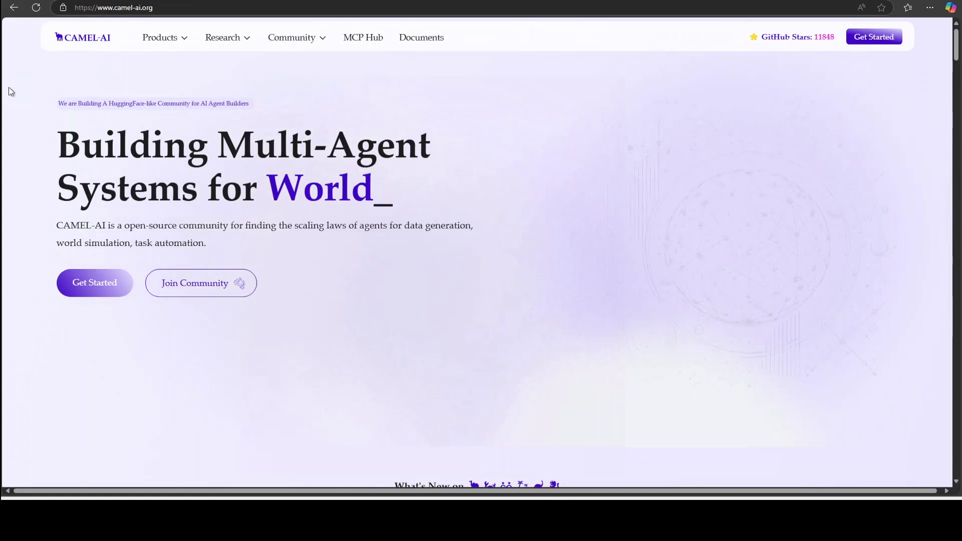
mouse_move(119, 47)
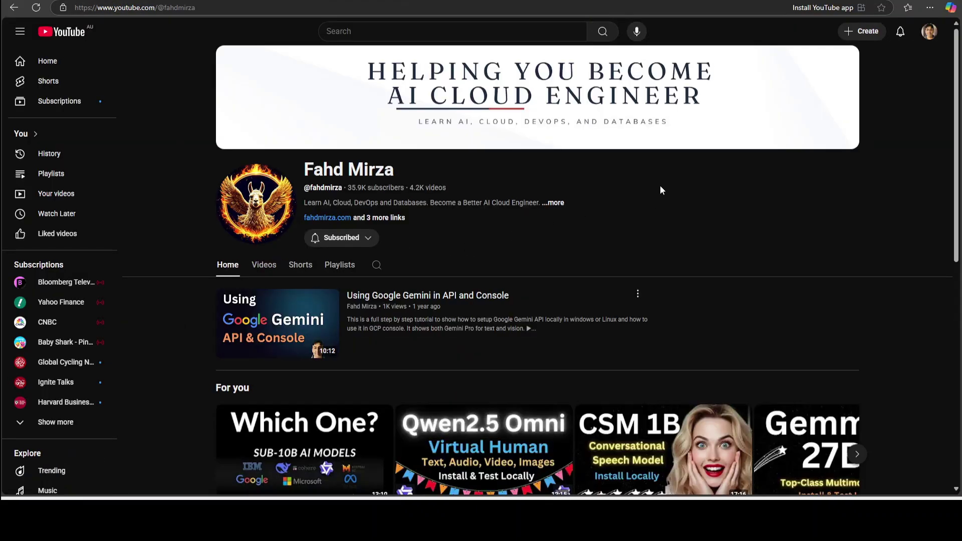